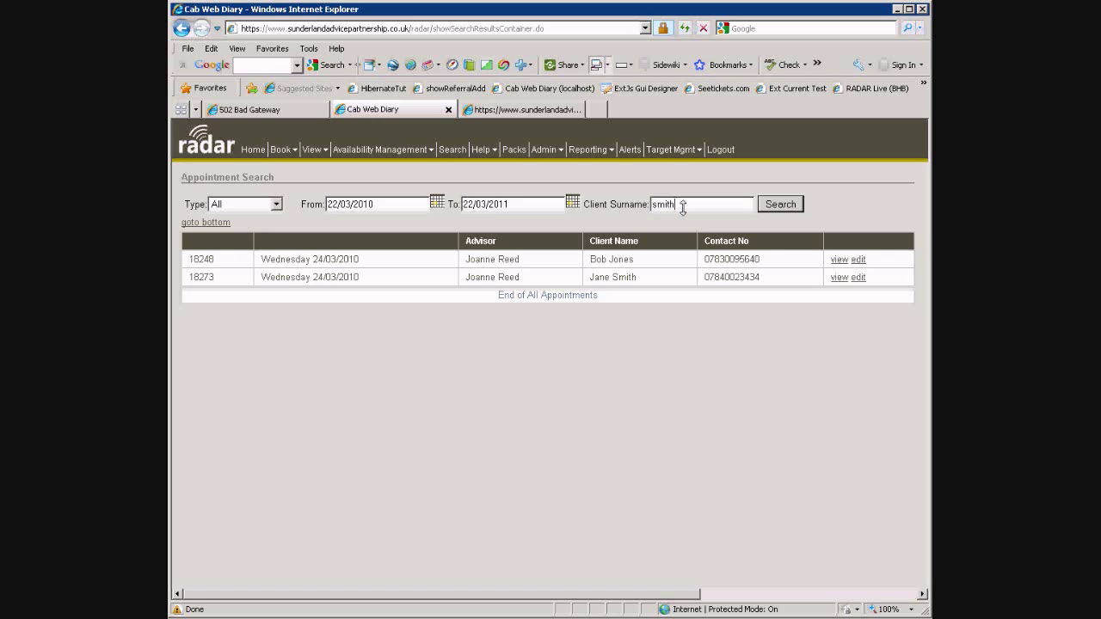
Delete the text from the appointment search's client surname filter and open the pack status list
key("BackSpace")
key("BackSpace")
key("BackSpace")
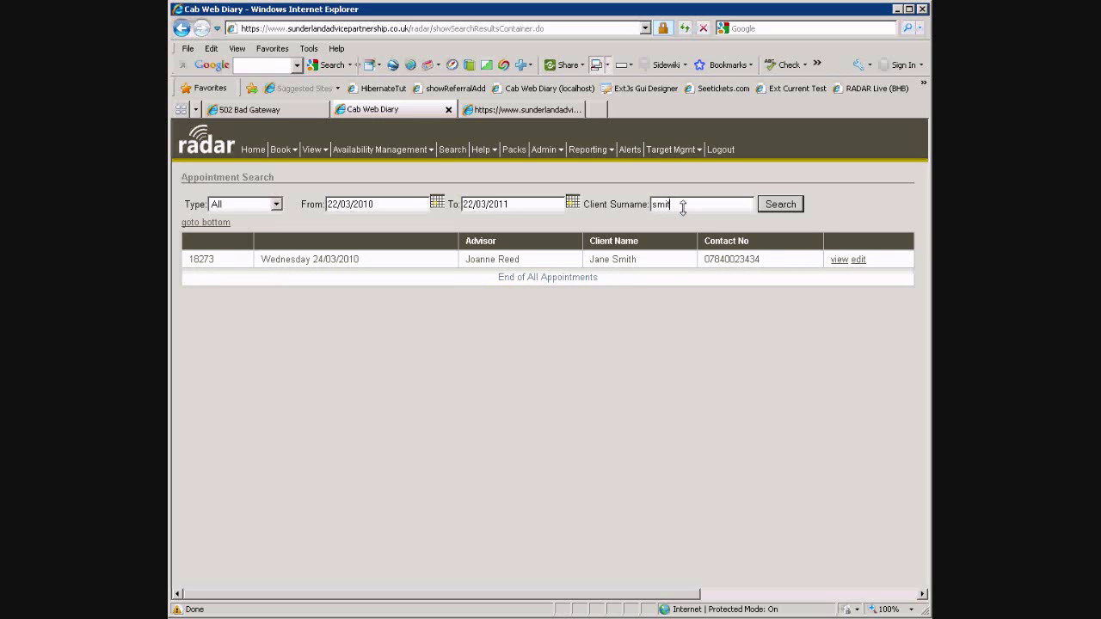
key("BackSpace")
mouse_move(479, 149)
left_click(514, 150)
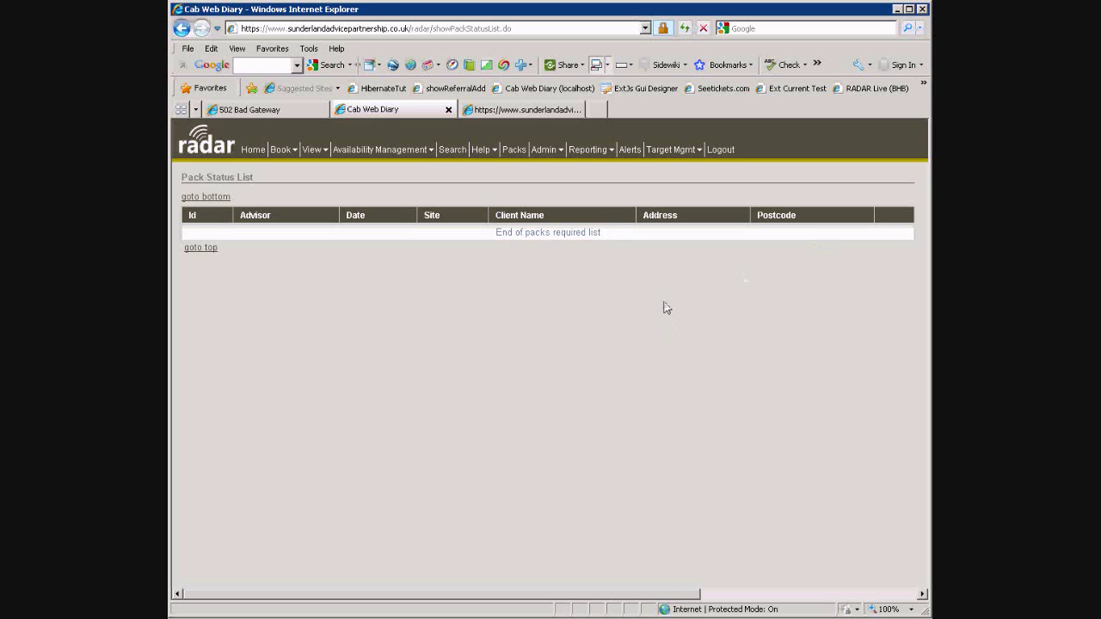
Run the advisor range analysis for the third listed advisor, accepting only secure content, and review the target summary and daily figures
left_click(588, 149)
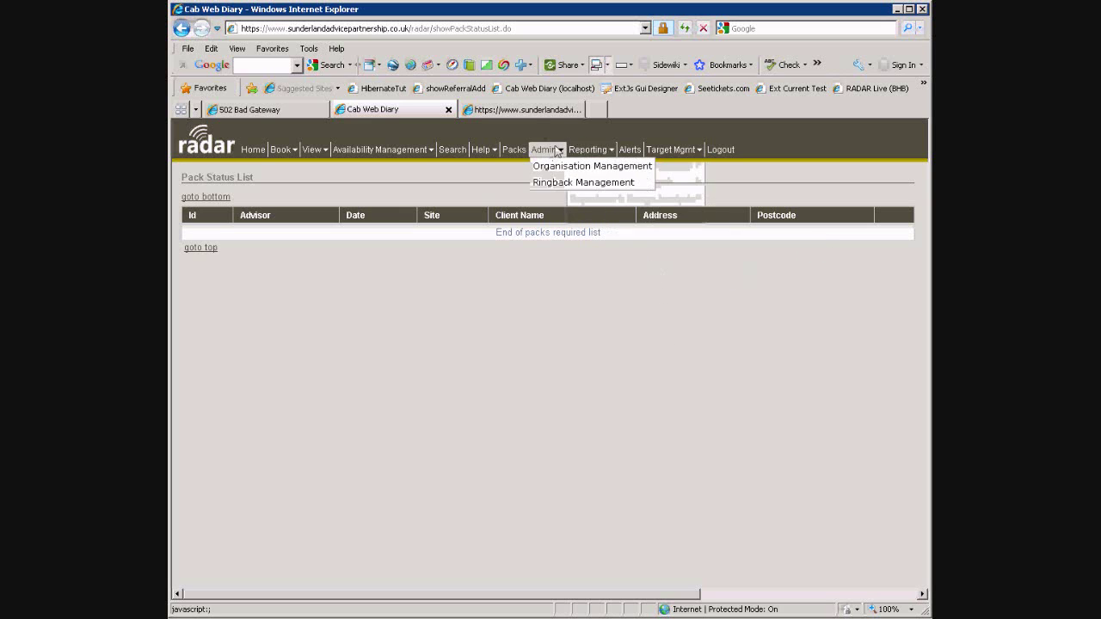
mouse_move(597, 167)
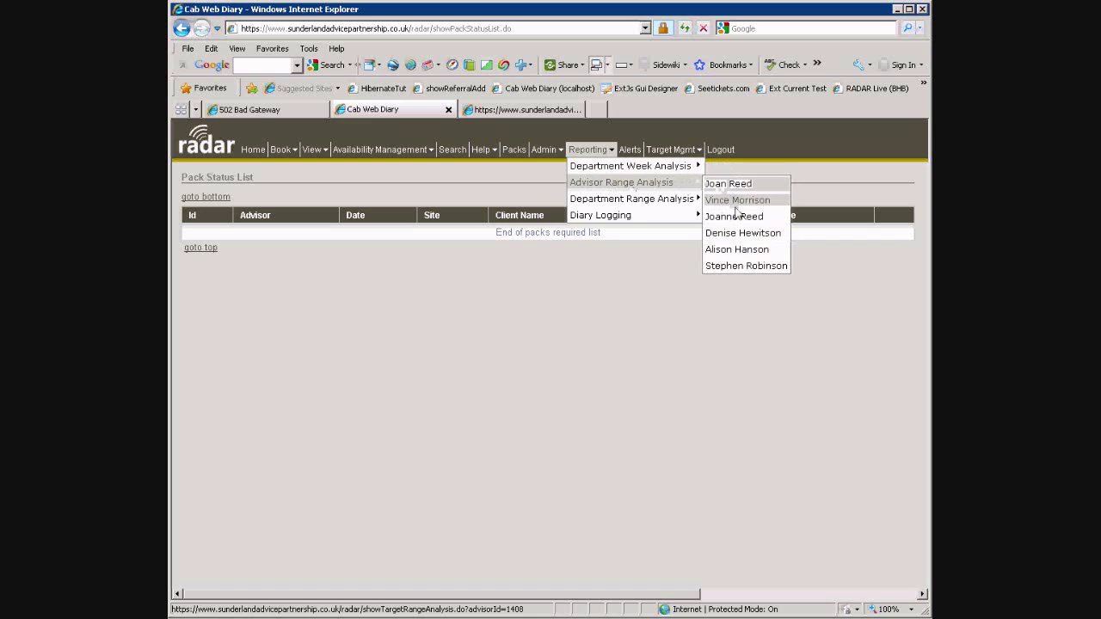
left_click(736, 217)
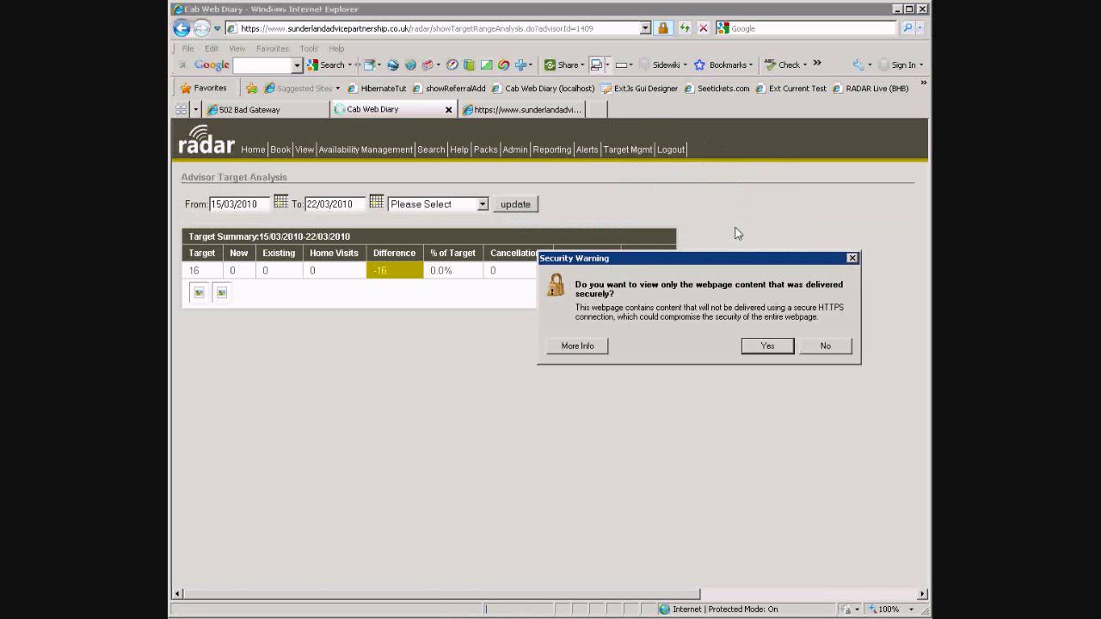
left_click(759, 347)
scroll(679, 335, "down", 2)
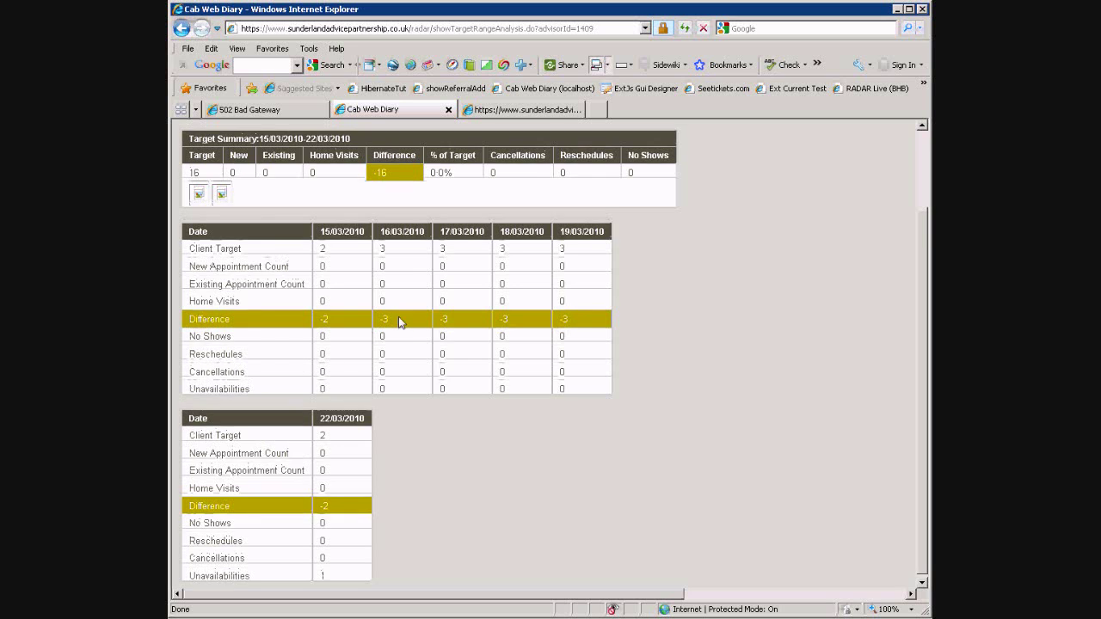
scroll(398, 322, "up", 2)
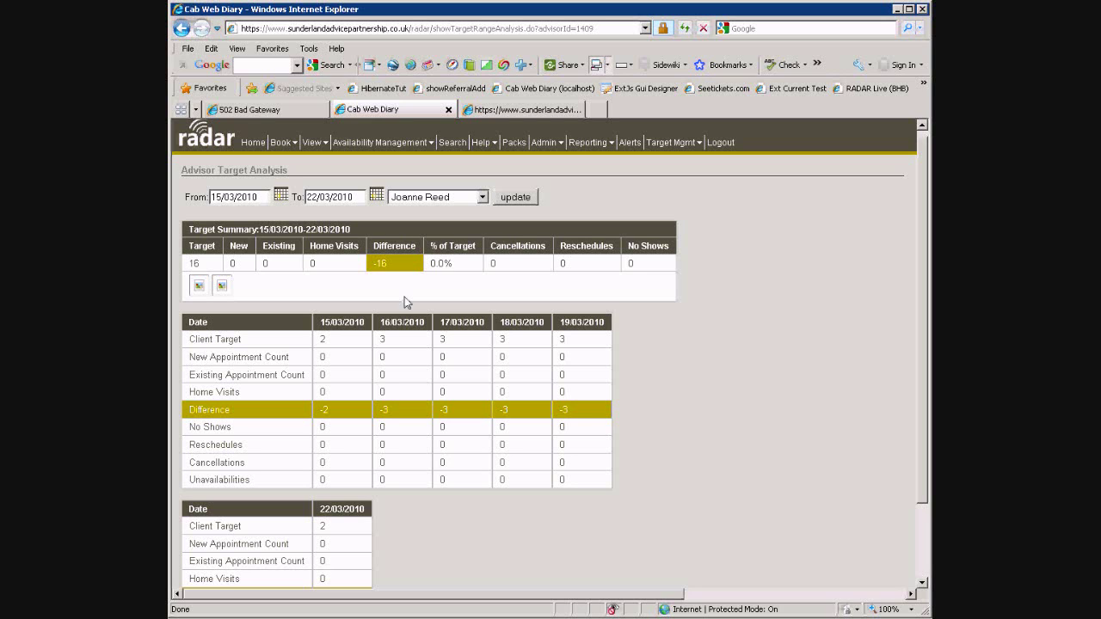
Request free slots with the first listed advisor for the client who can be brought forward on two days' flexibility
mouse_move(592, 143)
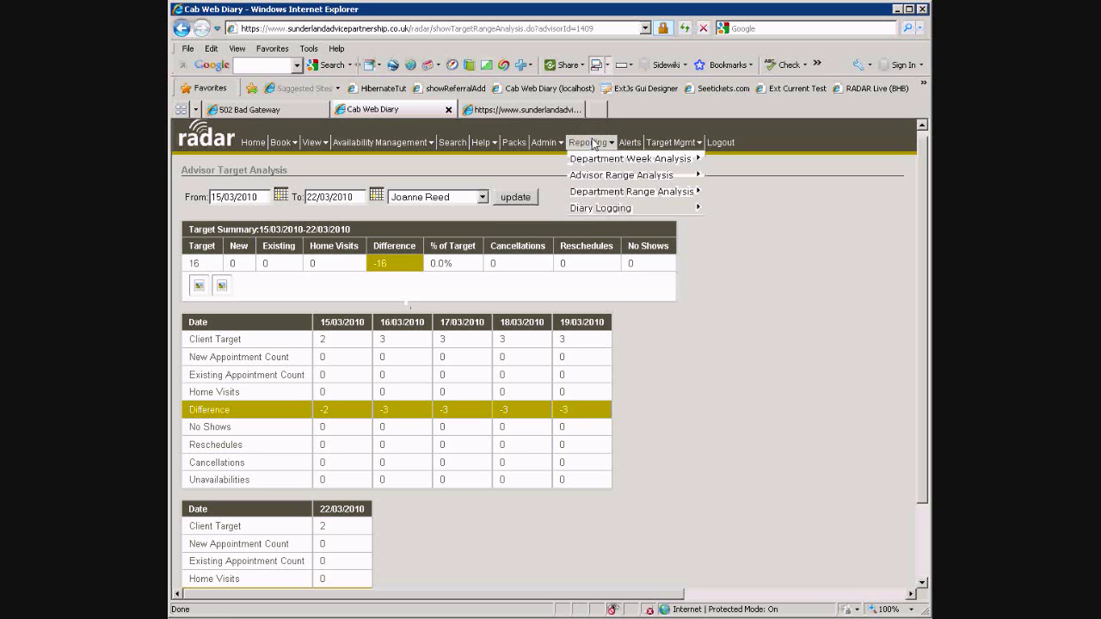
mouse_move(659, 146)
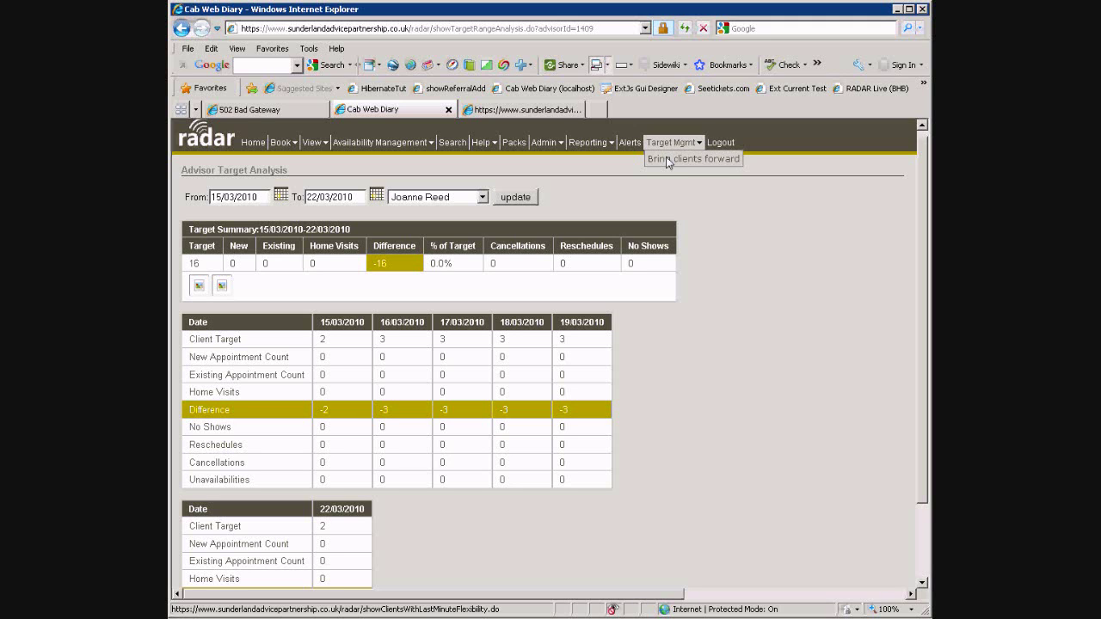
left_click(668, 161)
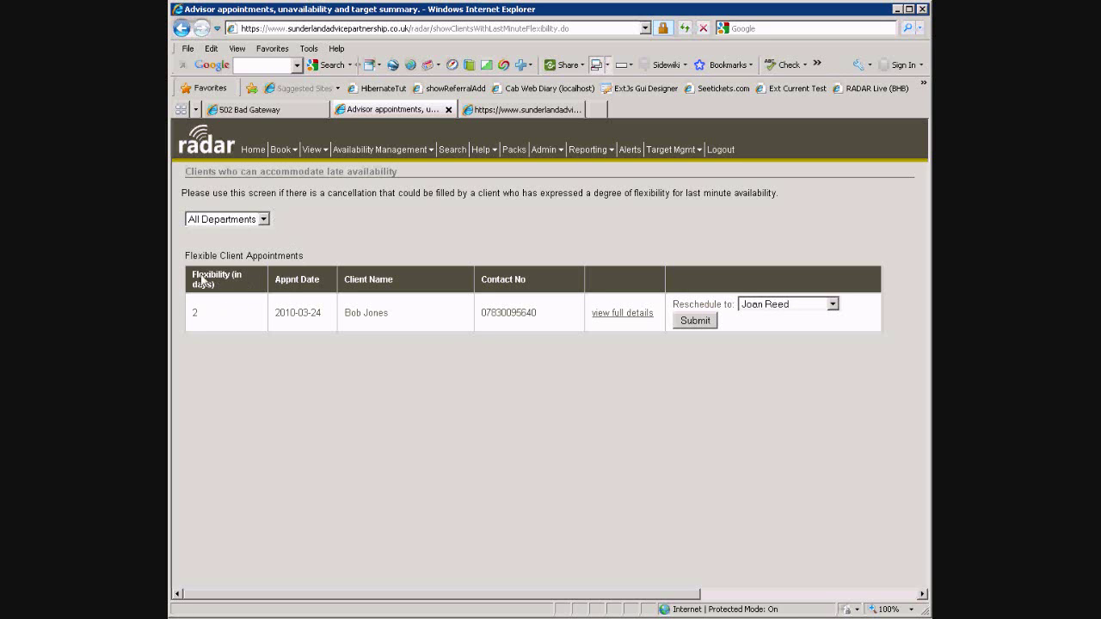
left_click(807, 305)
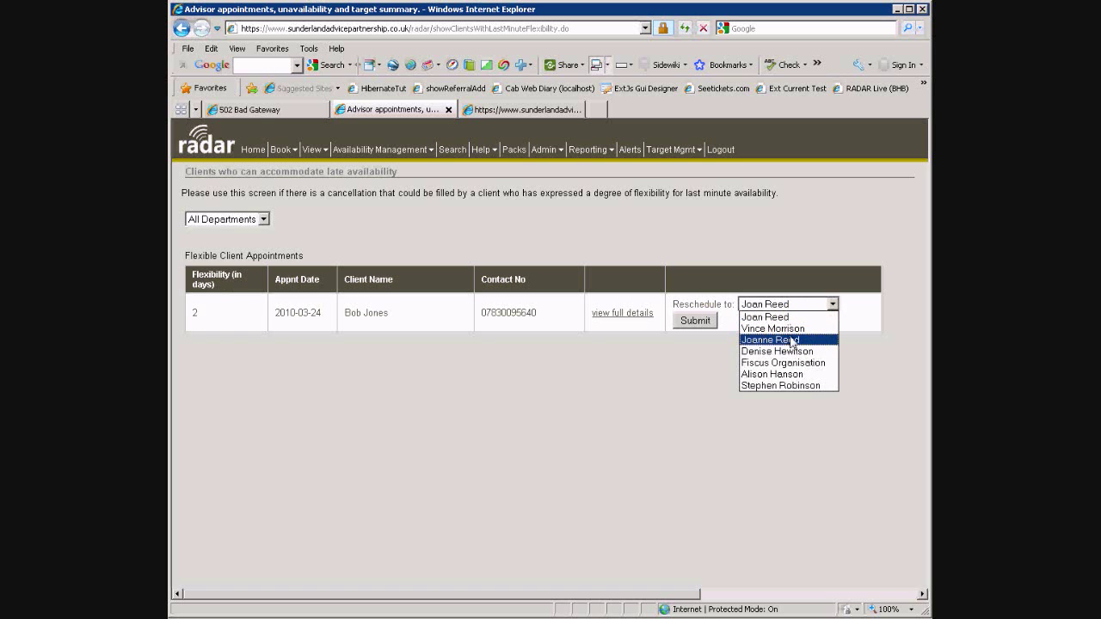
left_click(772, 318)
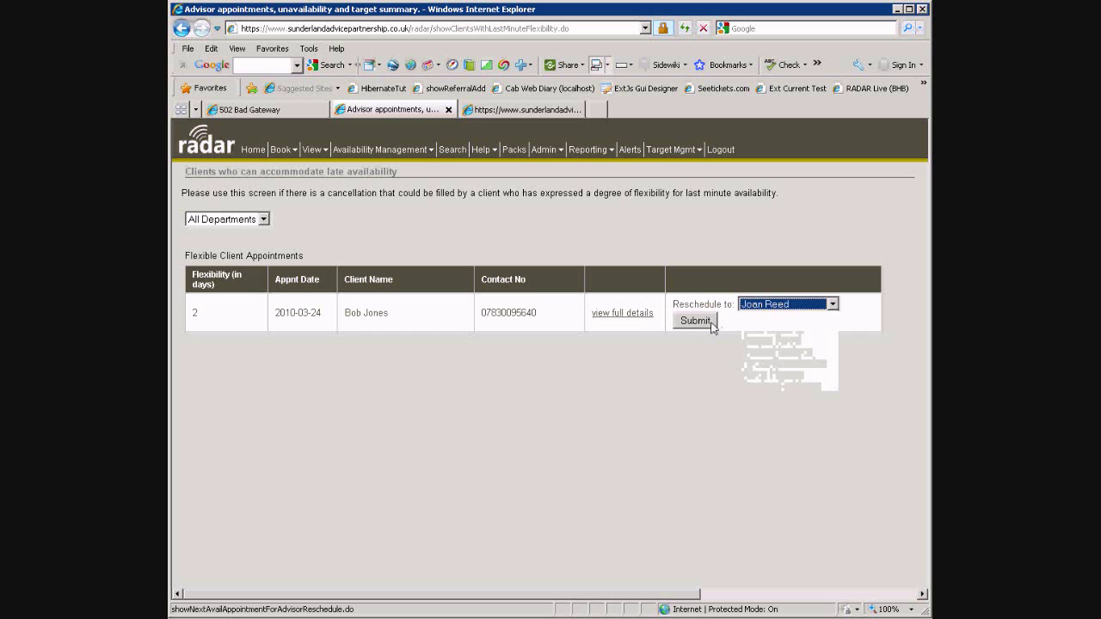
left_click(714, 322)
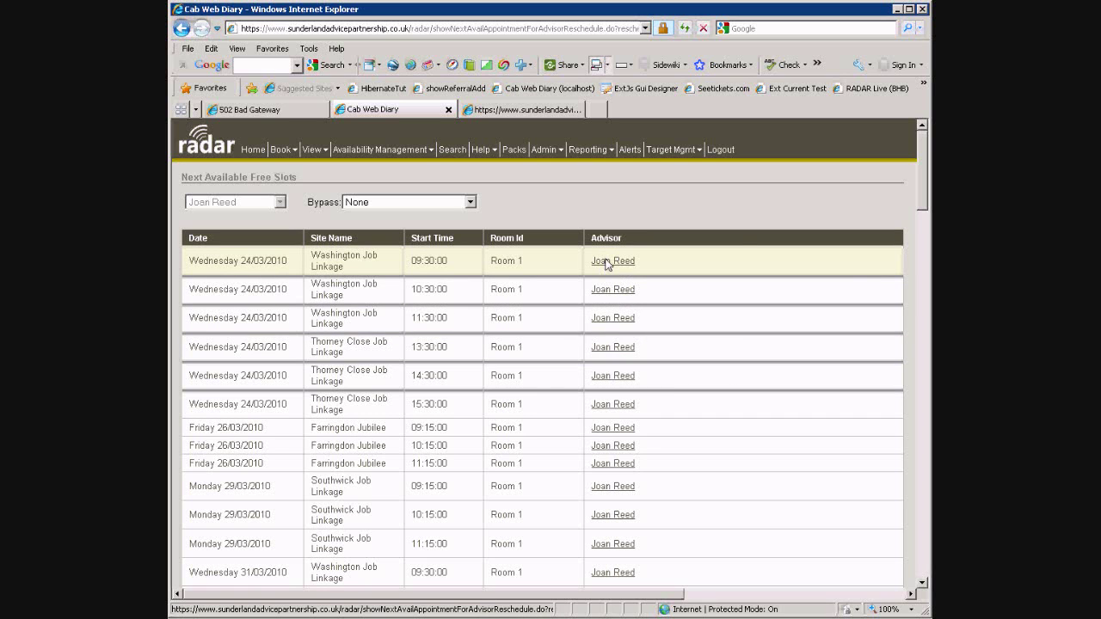
Reschedule the client to the Wednesday 24/03/2010 09:30 slot at Washington Job Linkage and confirm the rescheduled details
left_click(607, 261)
left_click(752, 363)
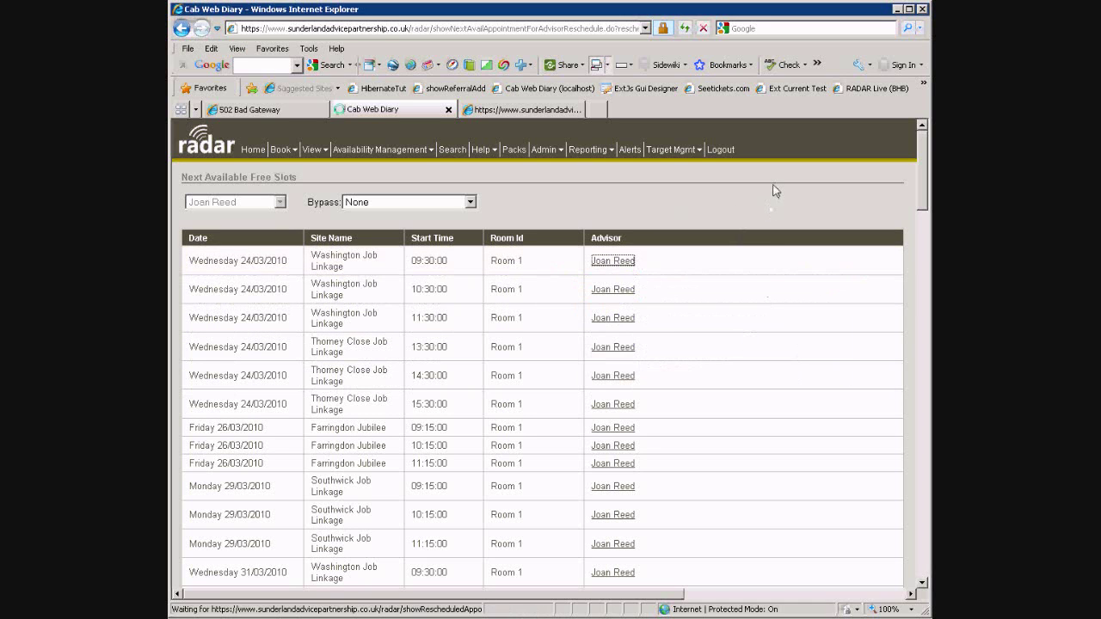
scroll(704, 338, "down", 2)
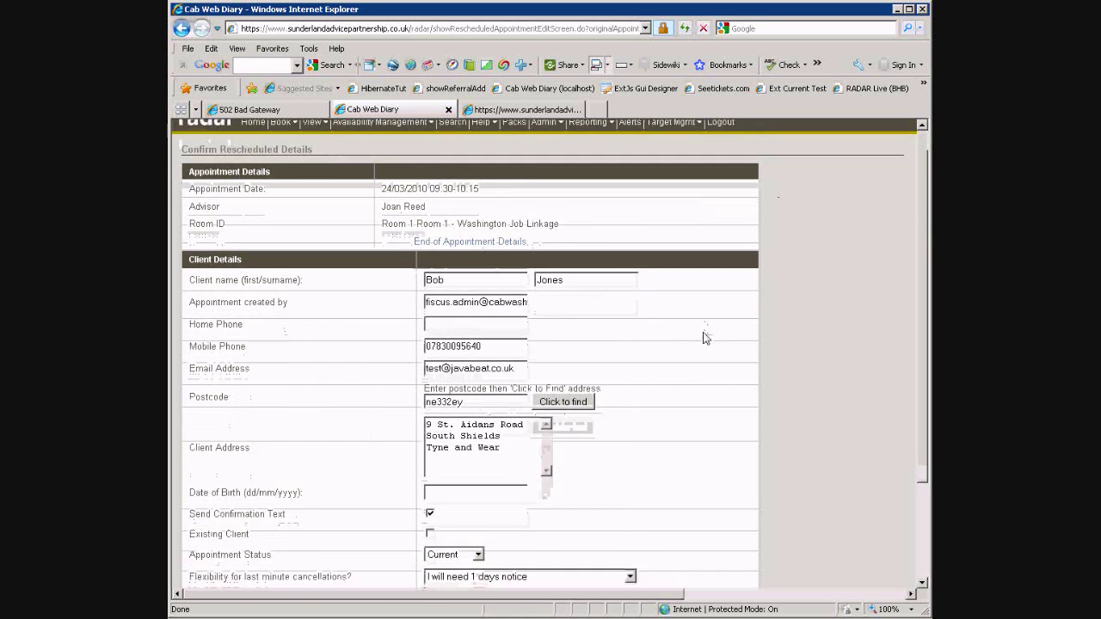
scroll(703, 339, "down", 1)
scroll(704, 338, "down", 2)
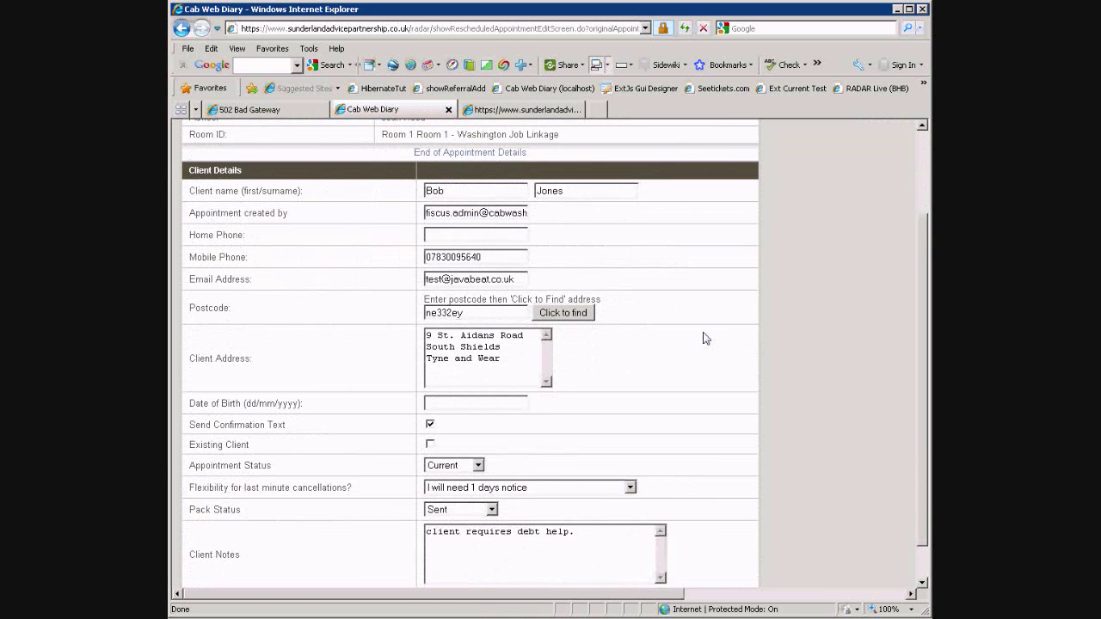
scroll(703, 339, "down", 2)
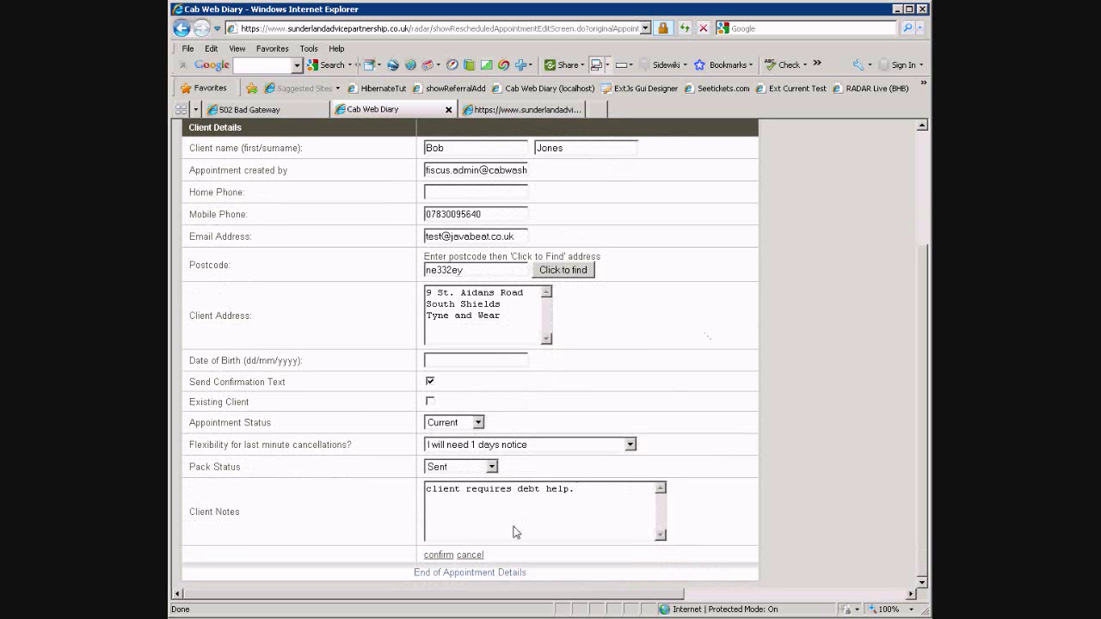
left_click(442, 555)
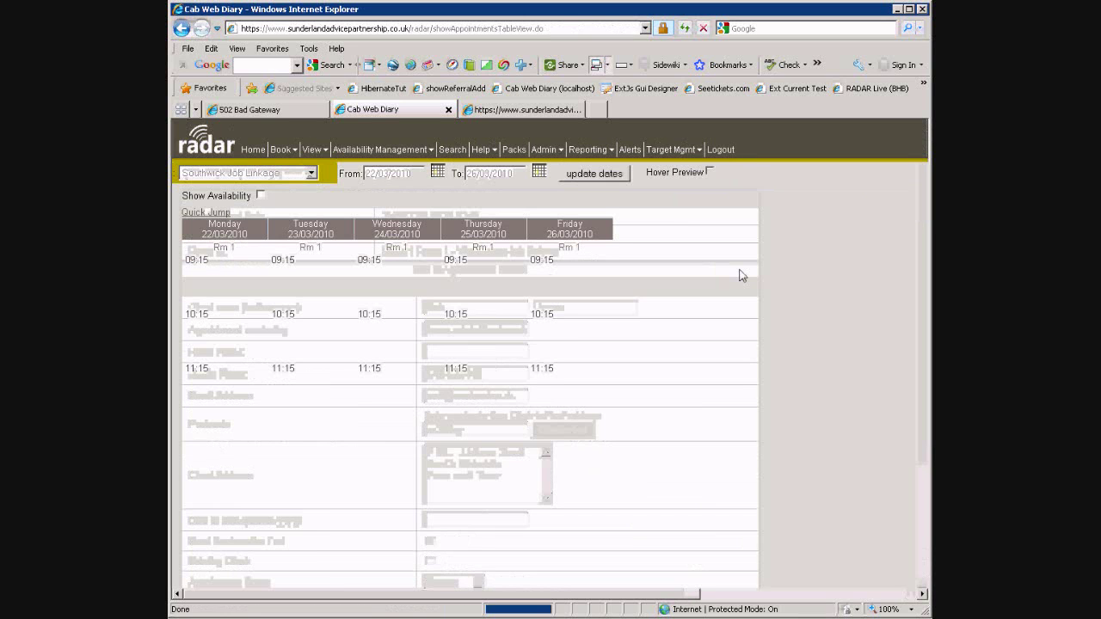
Open the Wednesday 24/03/2010 09:30-10:15 appointment from the new advisor's diary and show its reschedule options
left_click(256, 150)
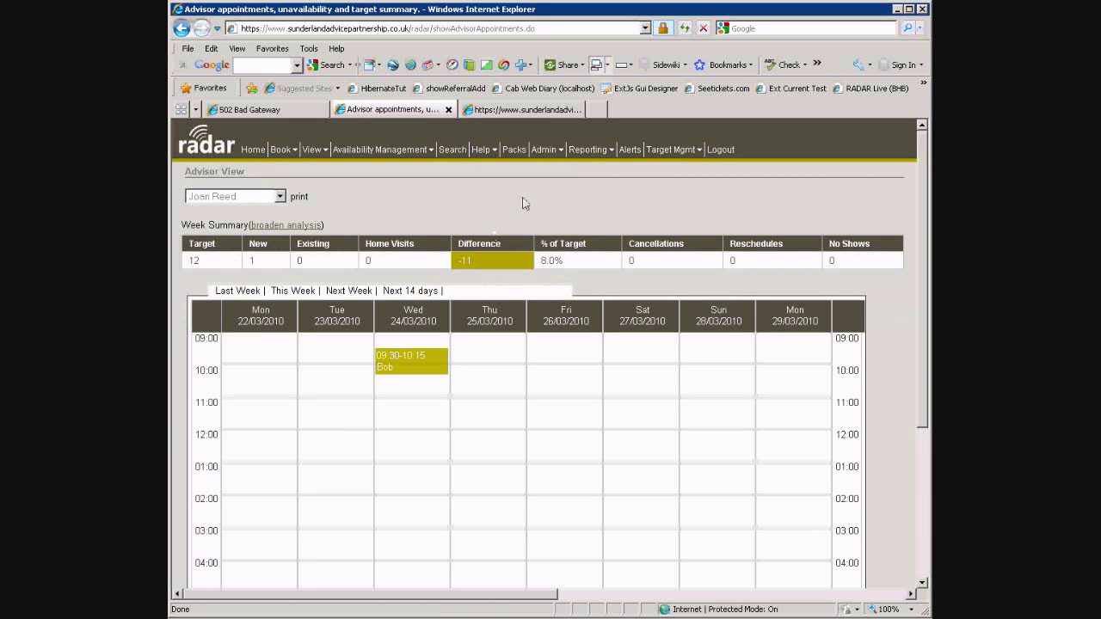
left_click(410, 376)
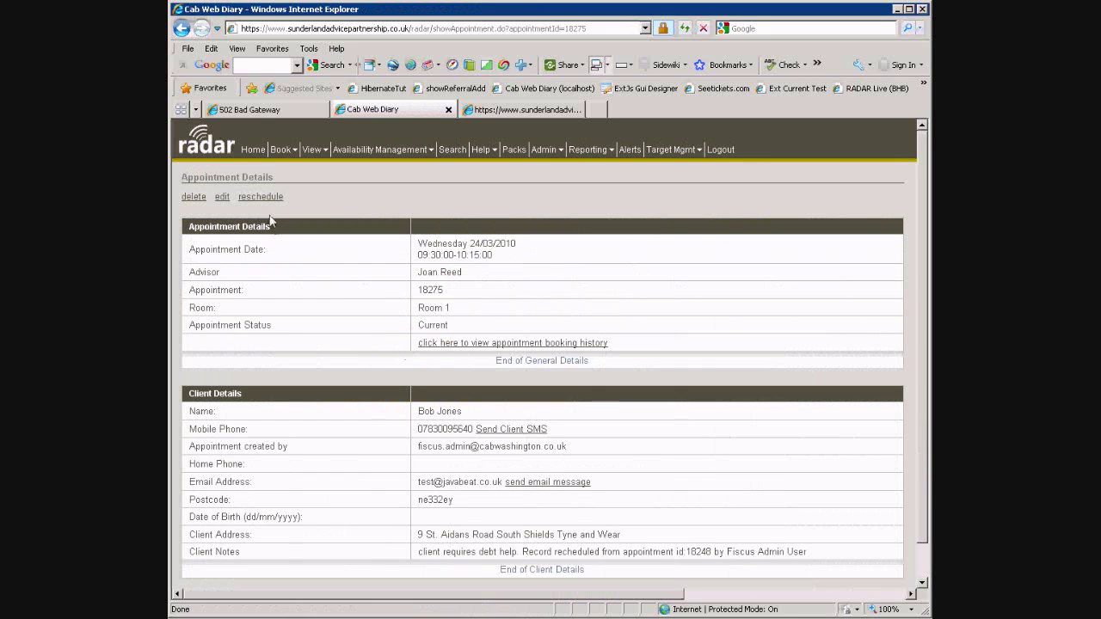
left_click(261, 197)
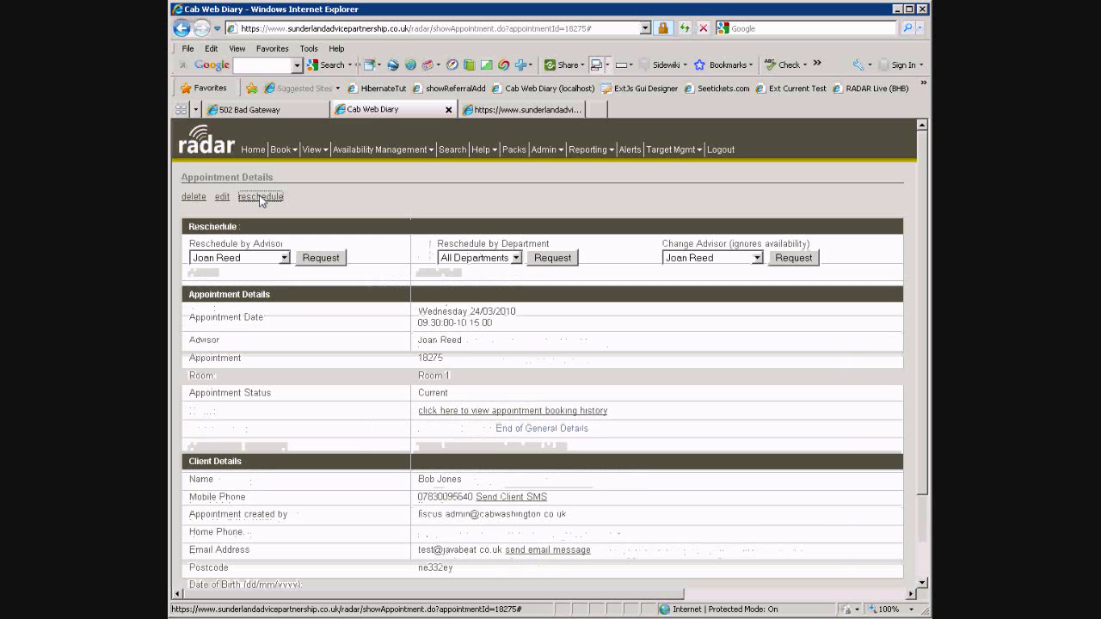
Examine the choices for rescheduling by advisor, rescheduling by department and changing the advisor regardless of availability
left_click(252, 260)
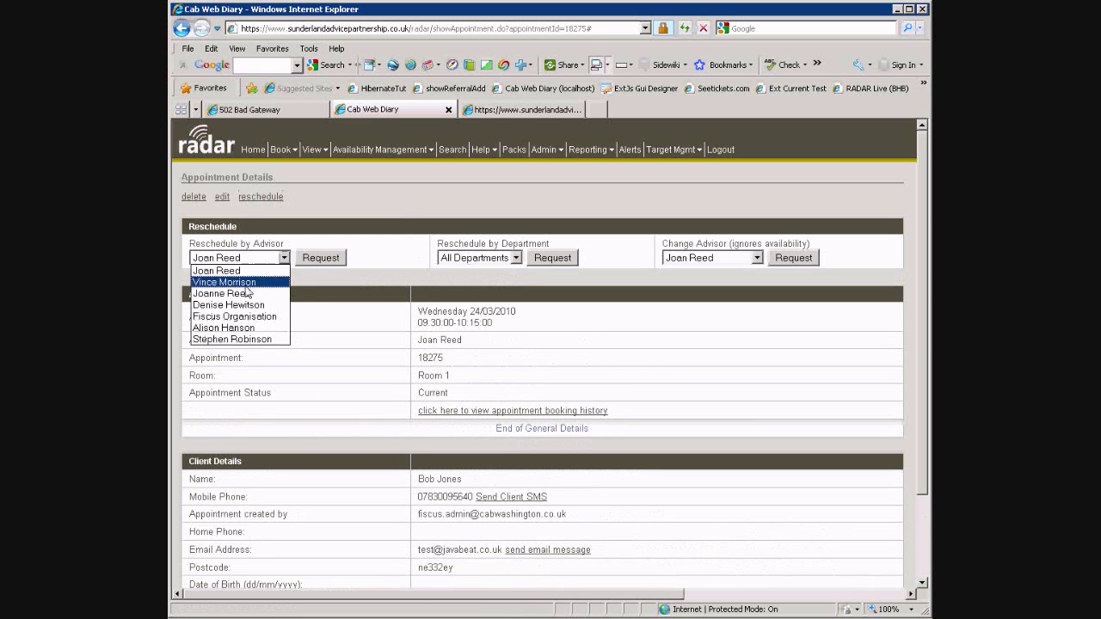
left_click(283, 256)
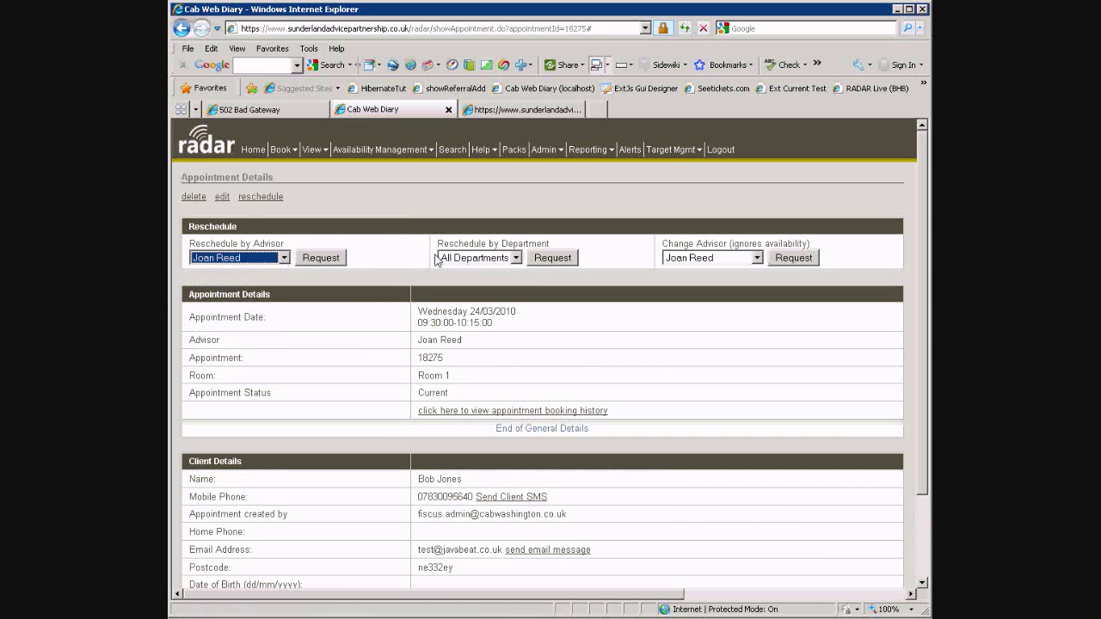
left_click(489, 258)
left_click(483, 270)
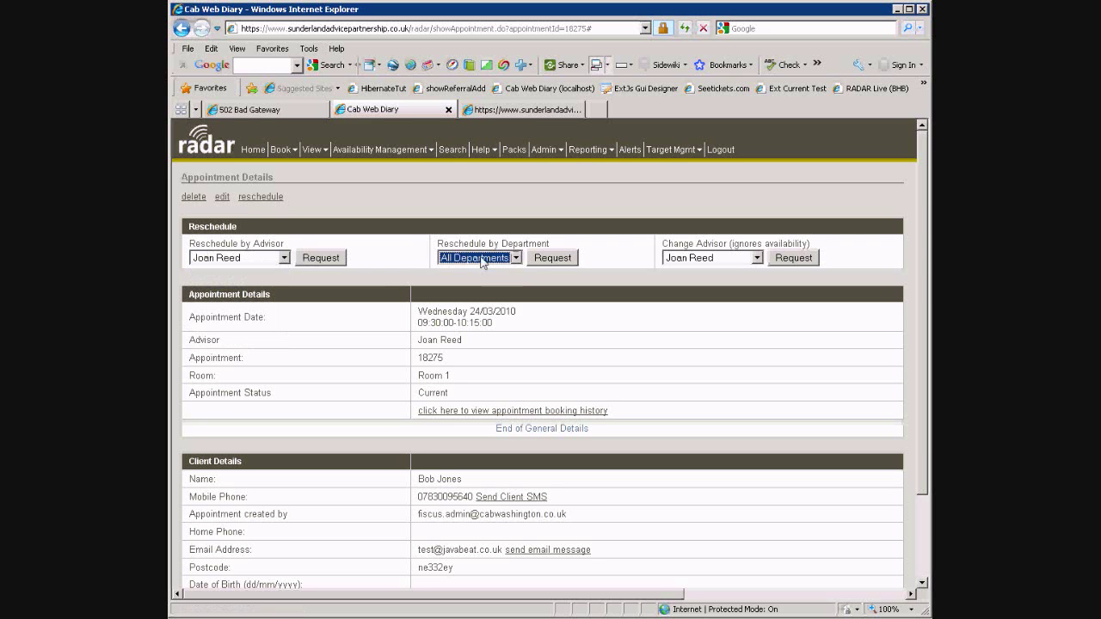
left_click(724, 257)
left_click(725, 257)
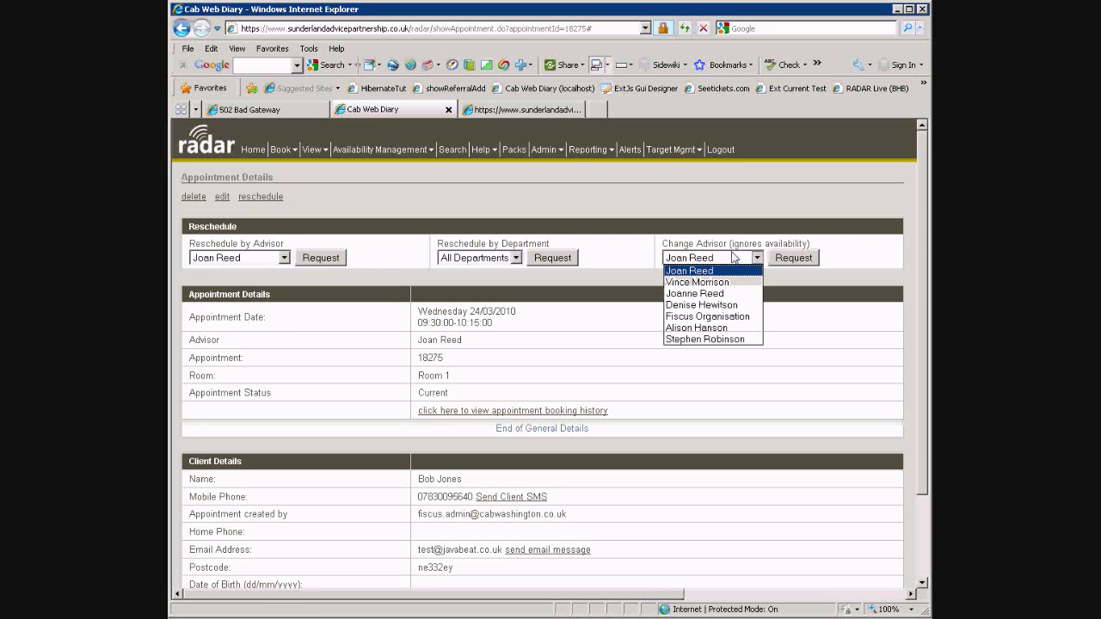
left_click(259, 259)
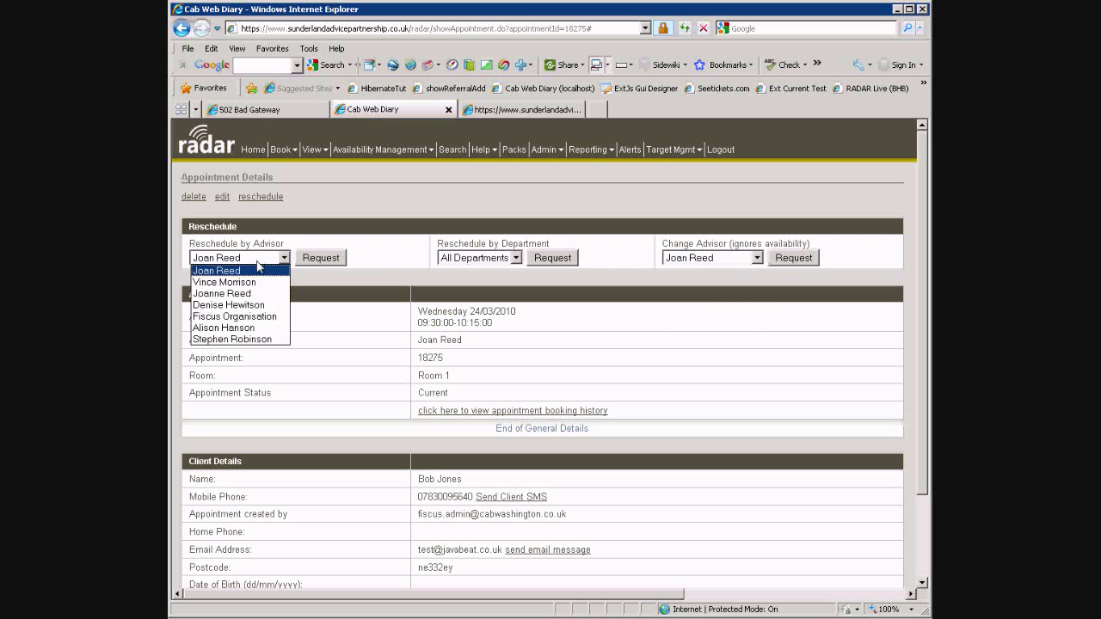
left_click(711, 258)
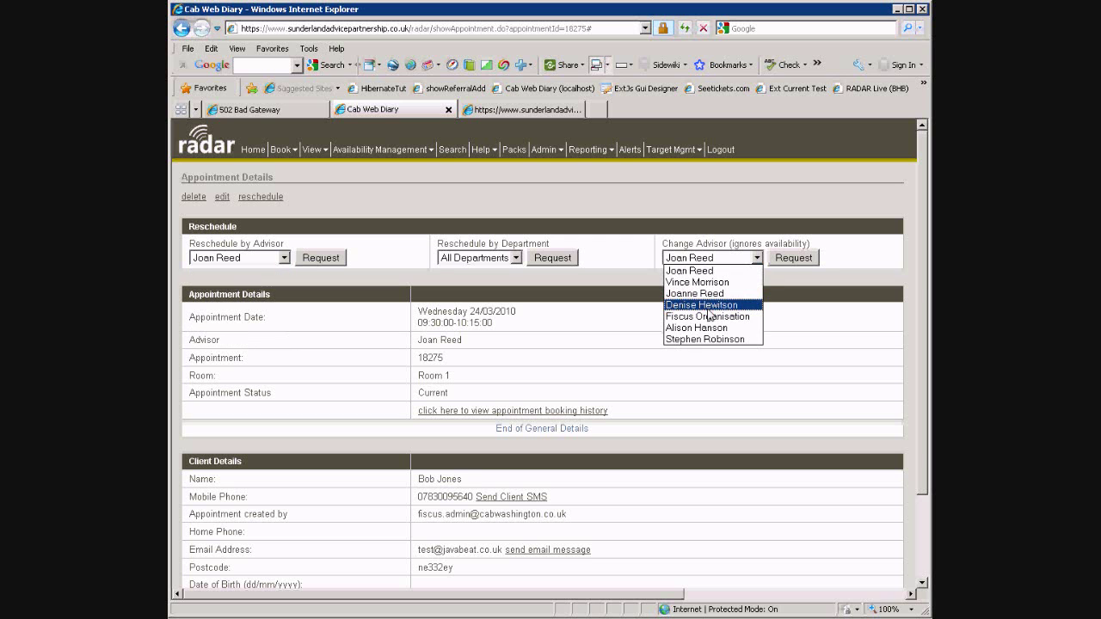
left_click(688, 271)
View the appointment's booking history and return to the appointment details
scroll(565, 211, "down", 1)
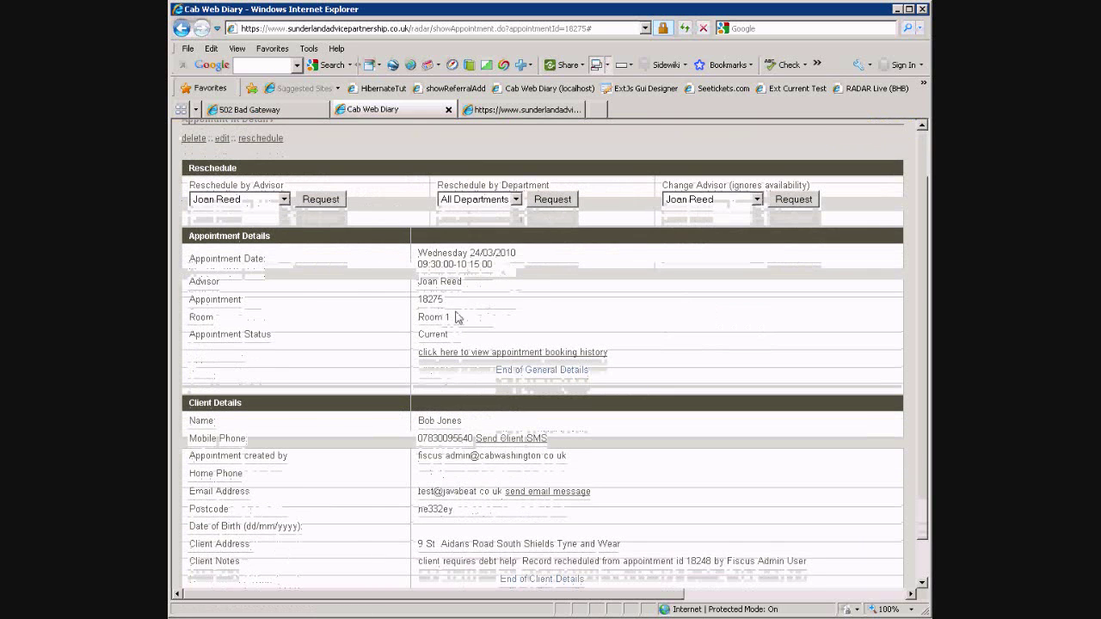
scroll(509, 430, "down", 1)
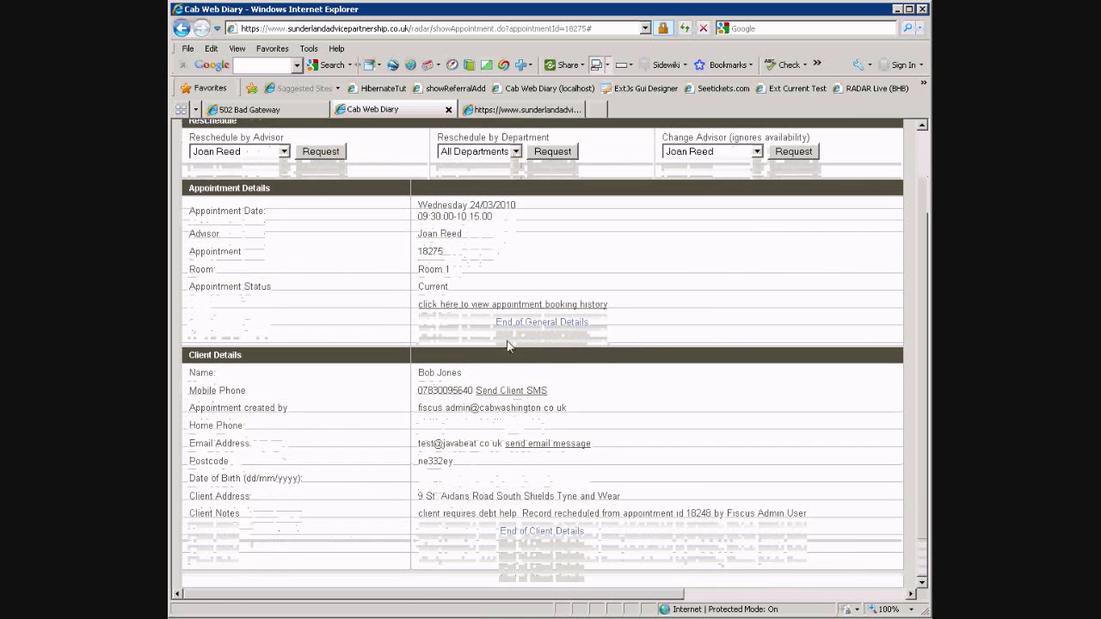
left_click(504, 306)
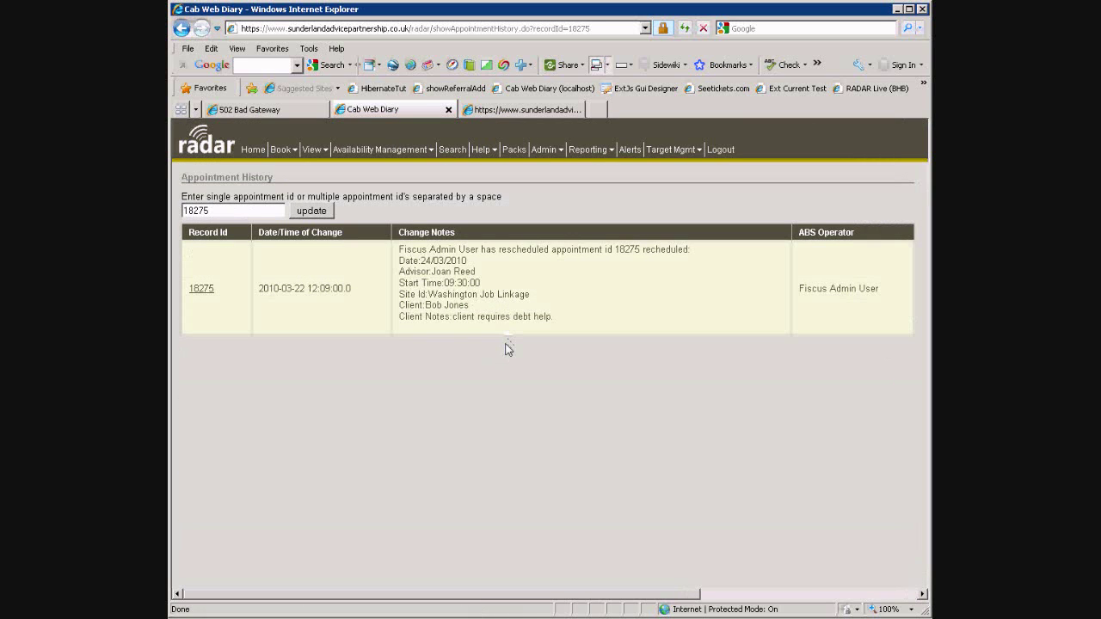
key("alt+Left")
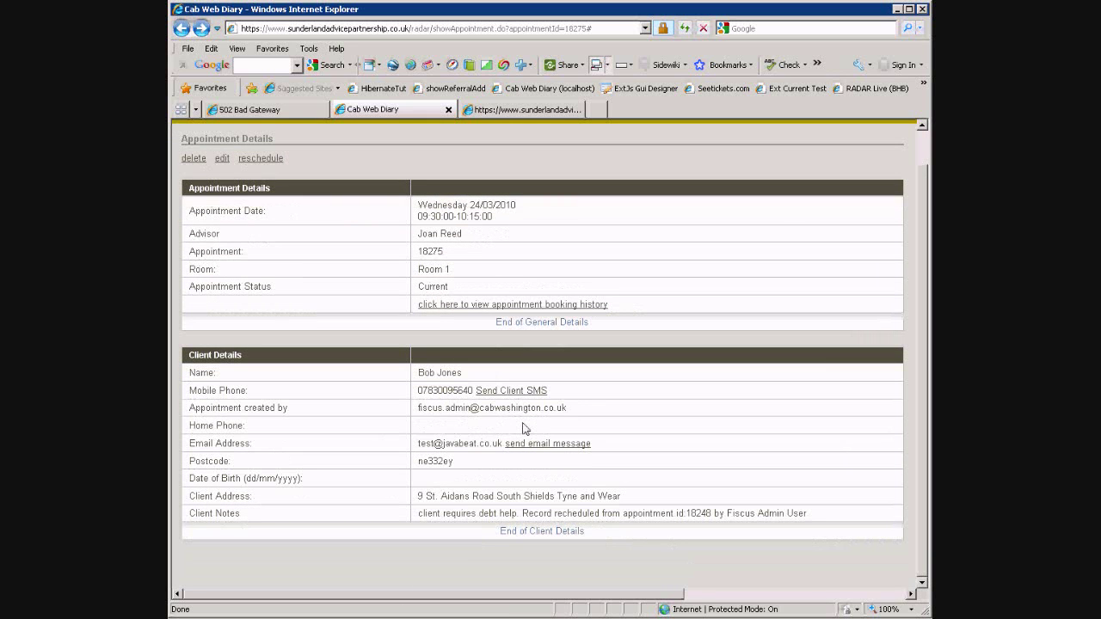
Compose a client SMS reading "please dont forget appointment tomorrow"
left_click(511, 392)
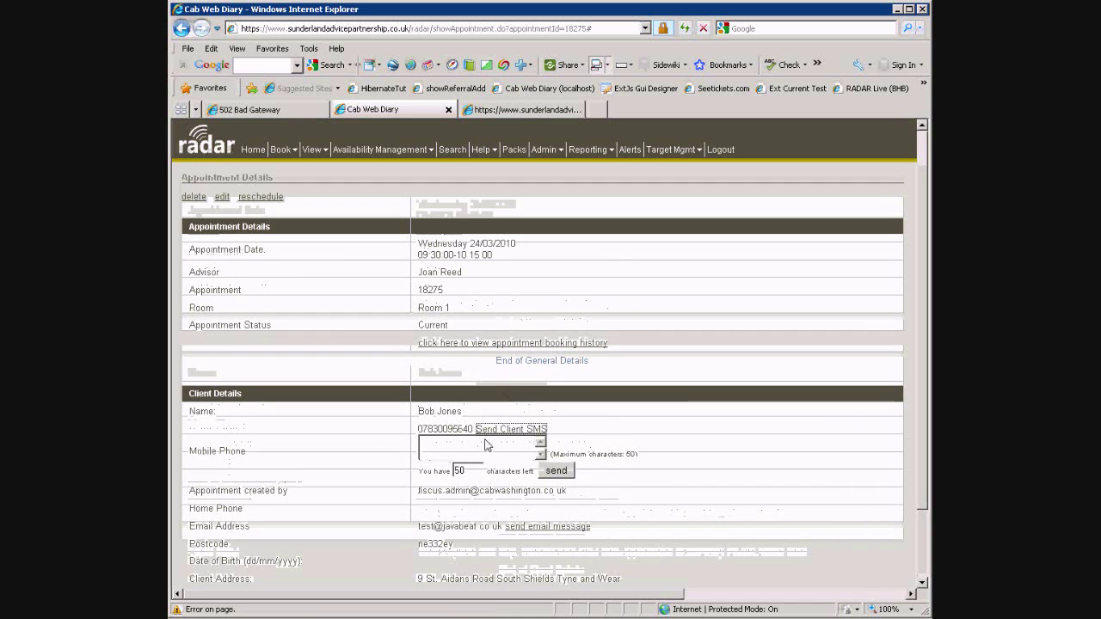
key("Return")
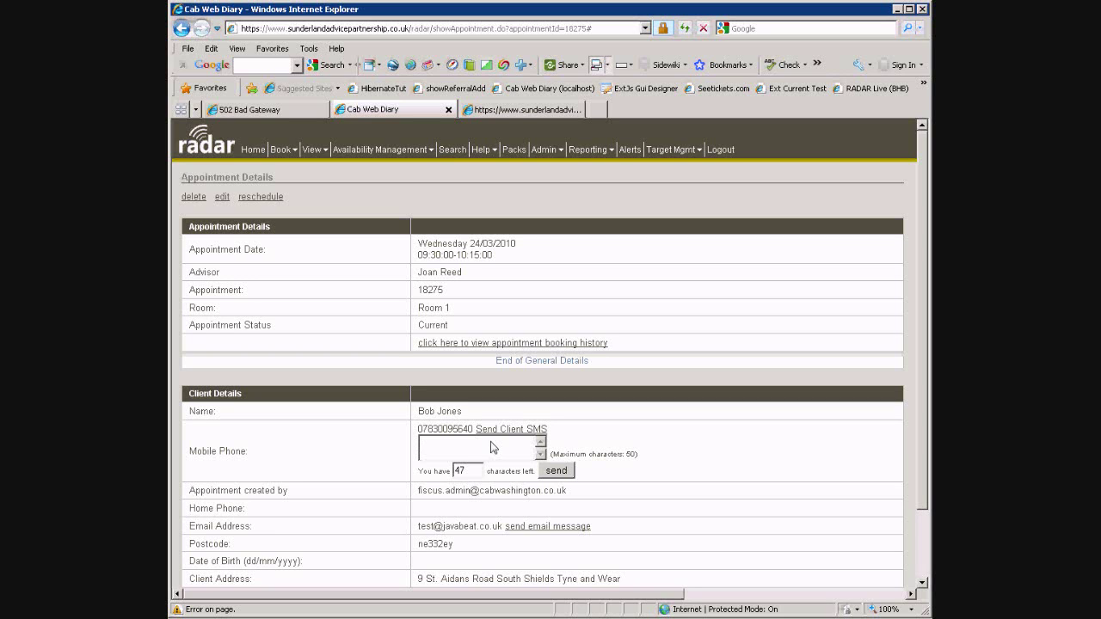
type("pleas")
type("e dont forget")
type(" appointment tom")
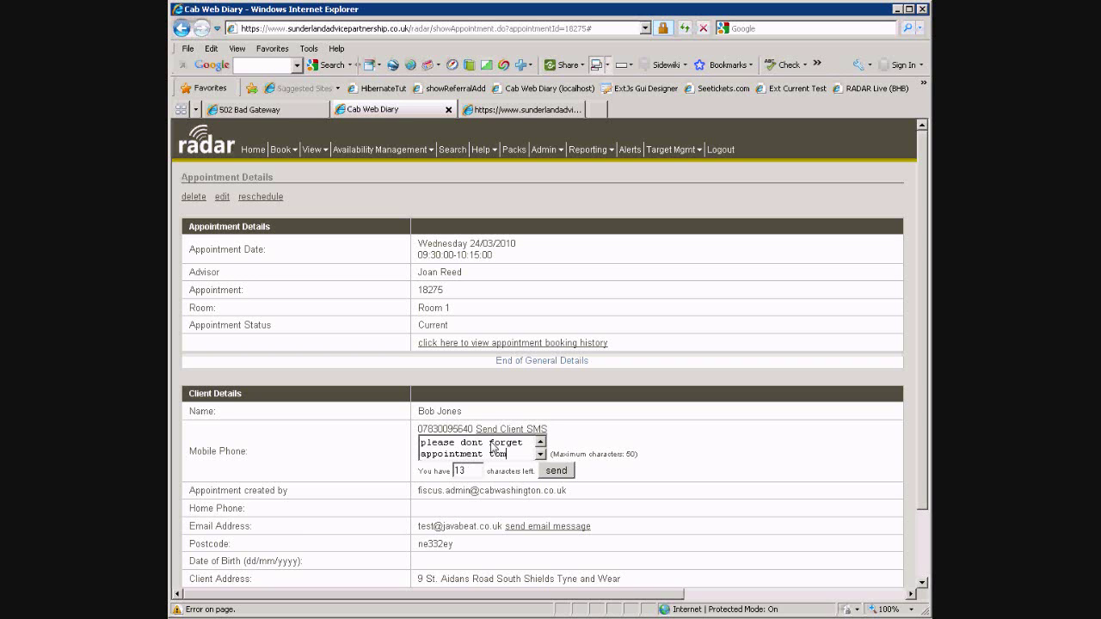
type("orrow.")
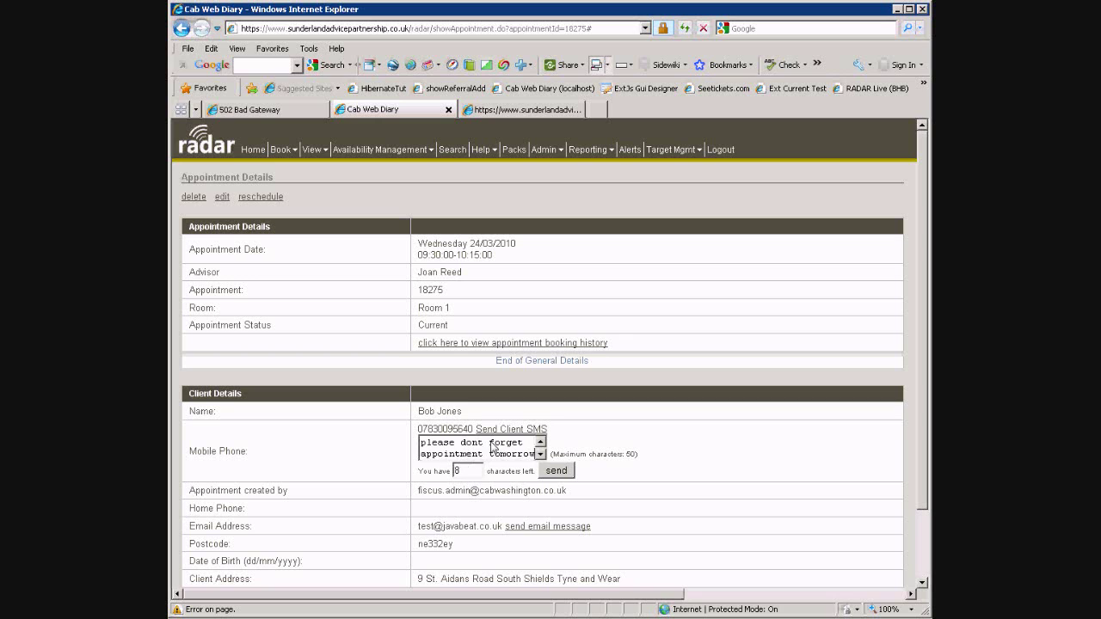